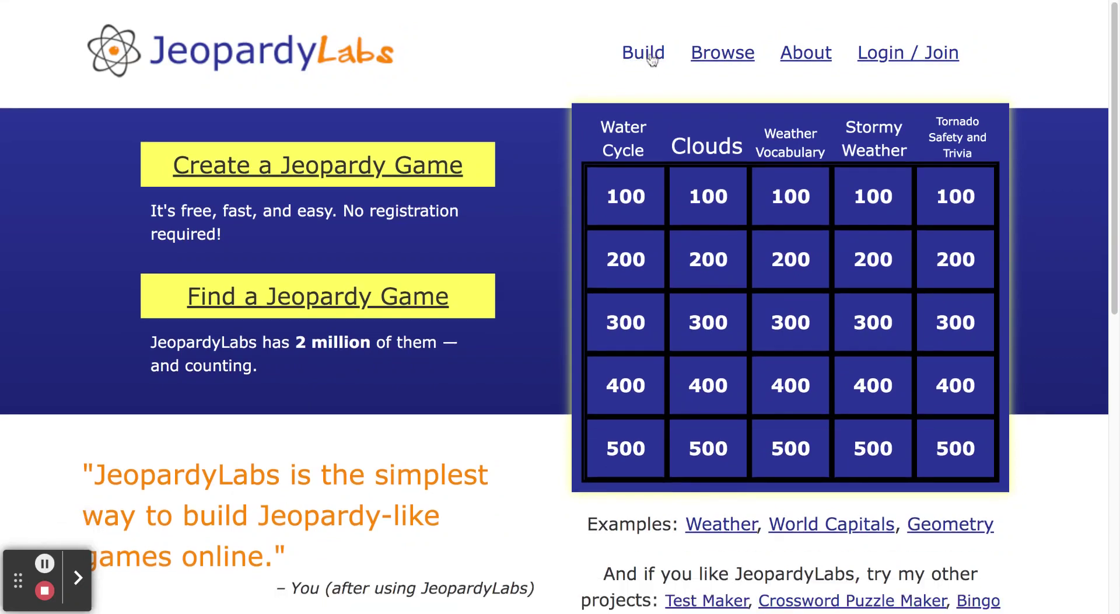
- Begin building a new JeopardyLabs game protected by a chosen password
click(652, 59)
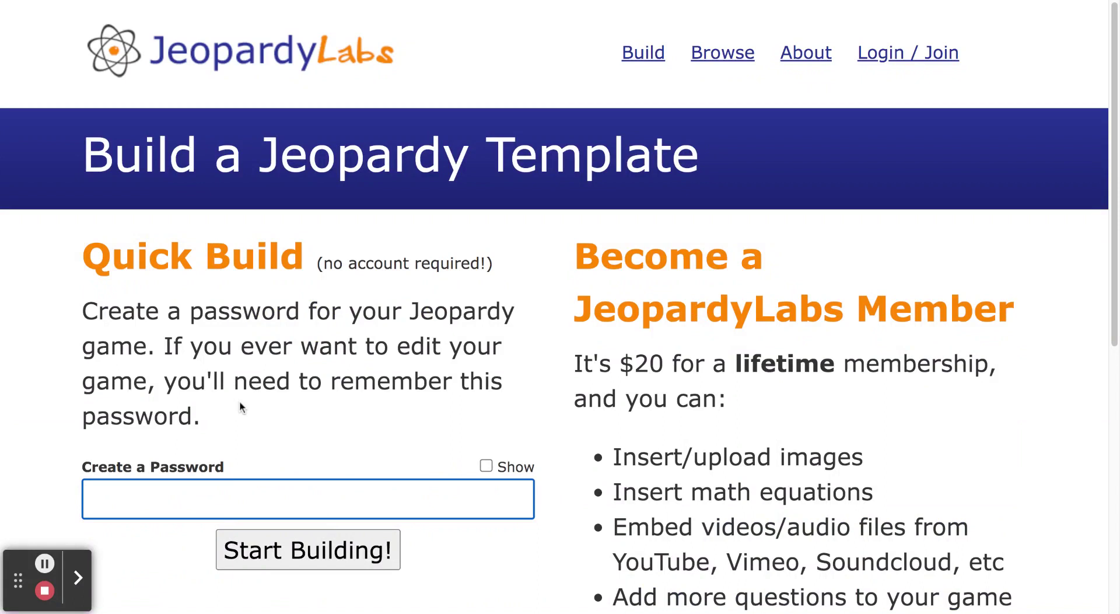
text(•••••)
click(259, 549)
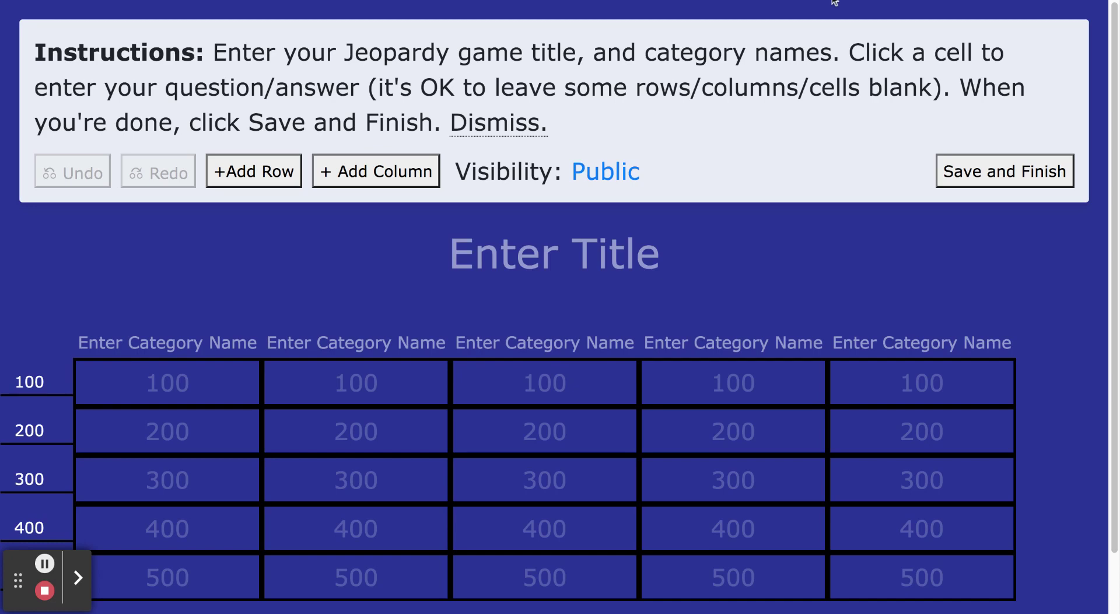
- Enter 'Chapter 1' as the game title and 'Greetings' as the first category header
click(615, 238)
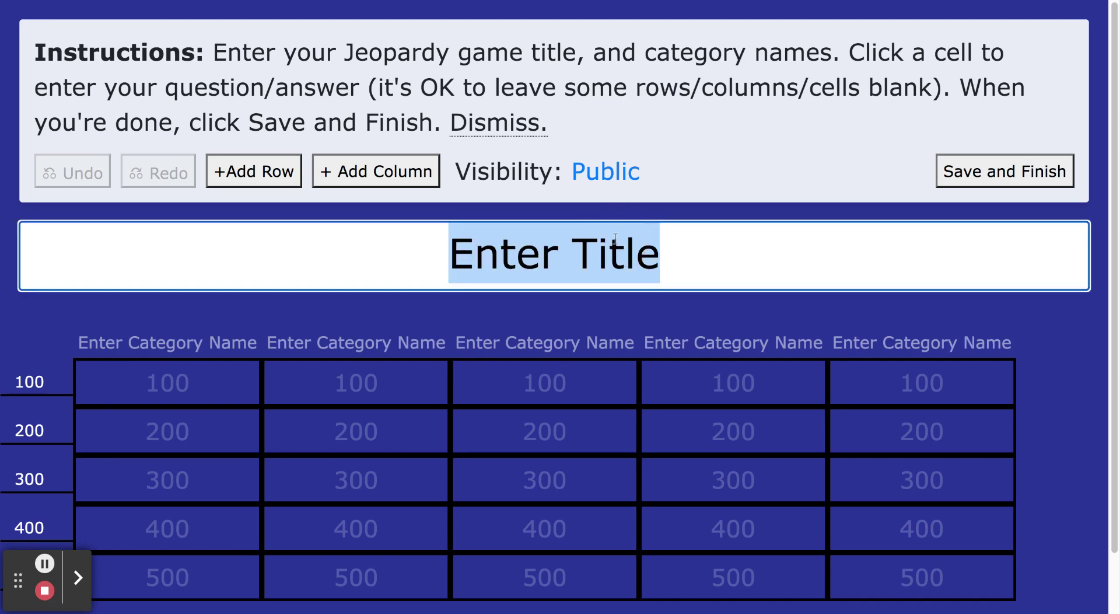
text(Chapter )
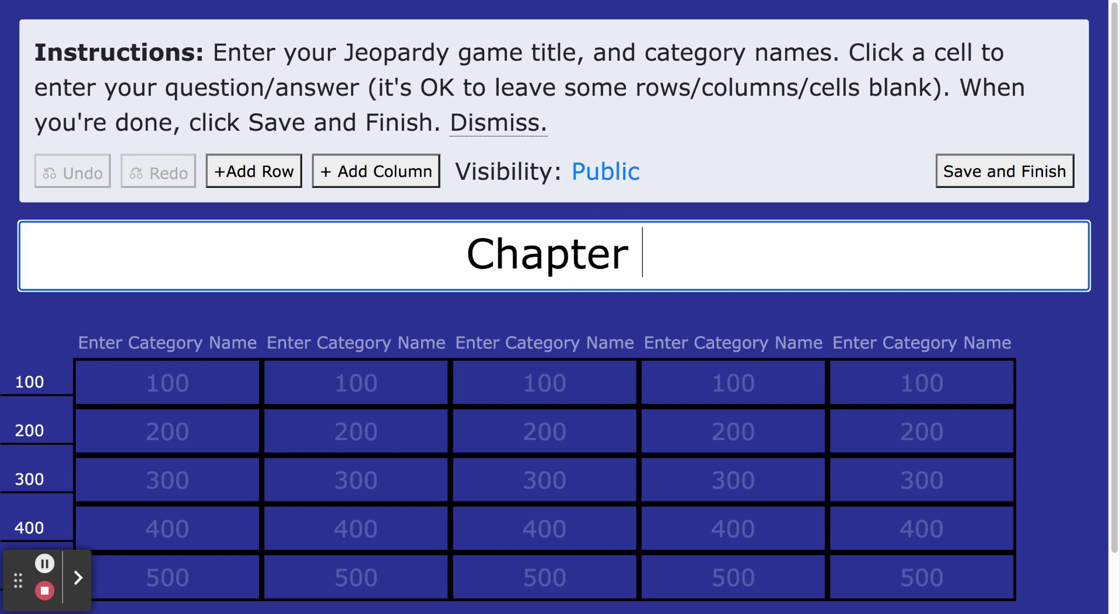
text(1)
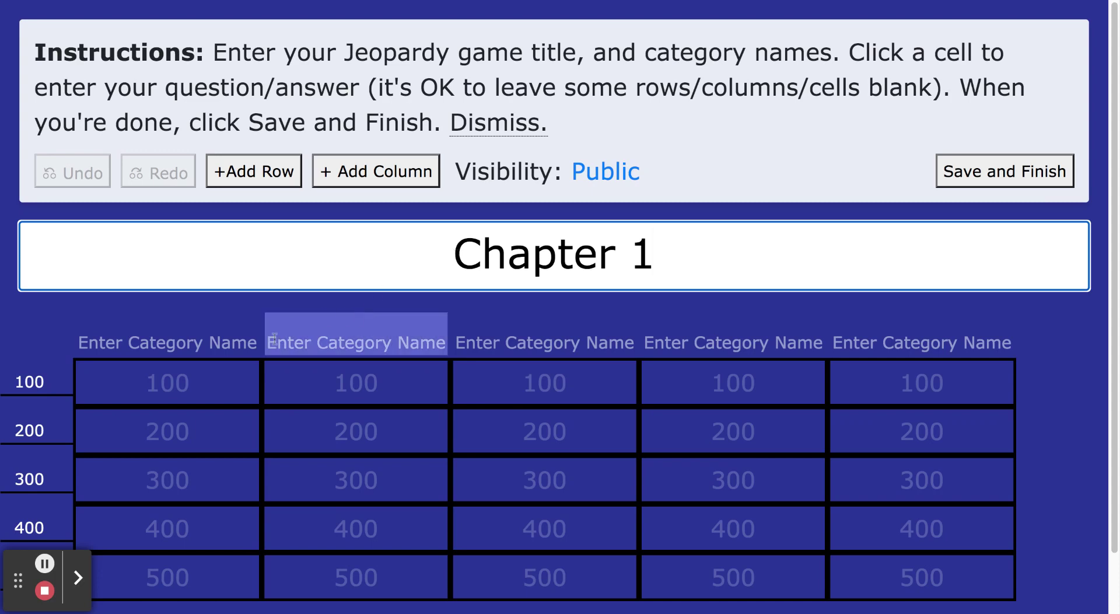
click(153, 342)
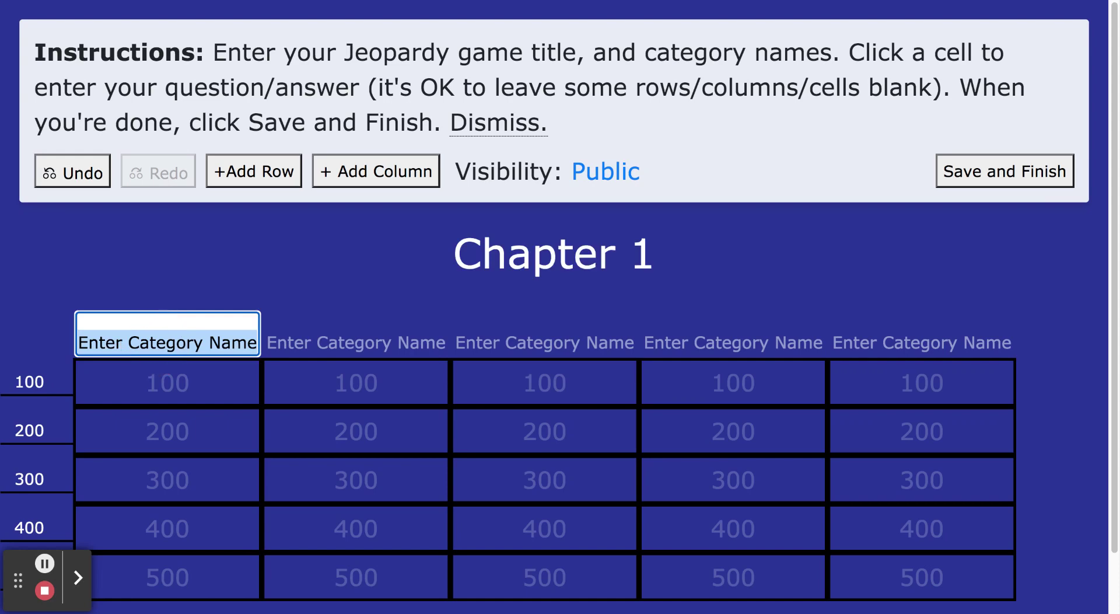
text(Greetings)
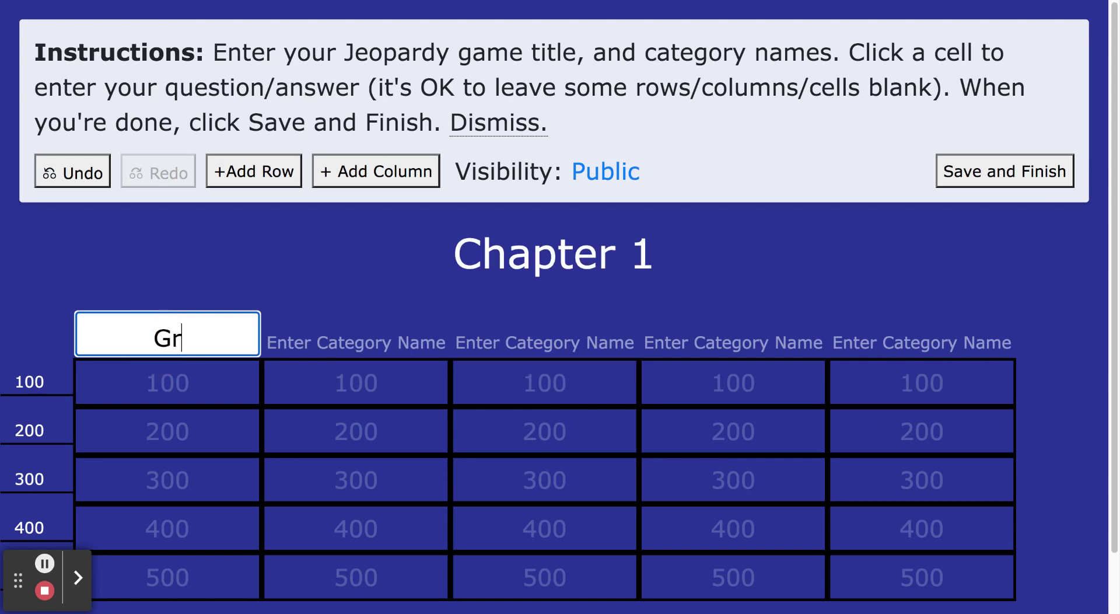
- Save the Greetings 100 clue 'Hola' with answer 'Hello!'
click(120, 381)
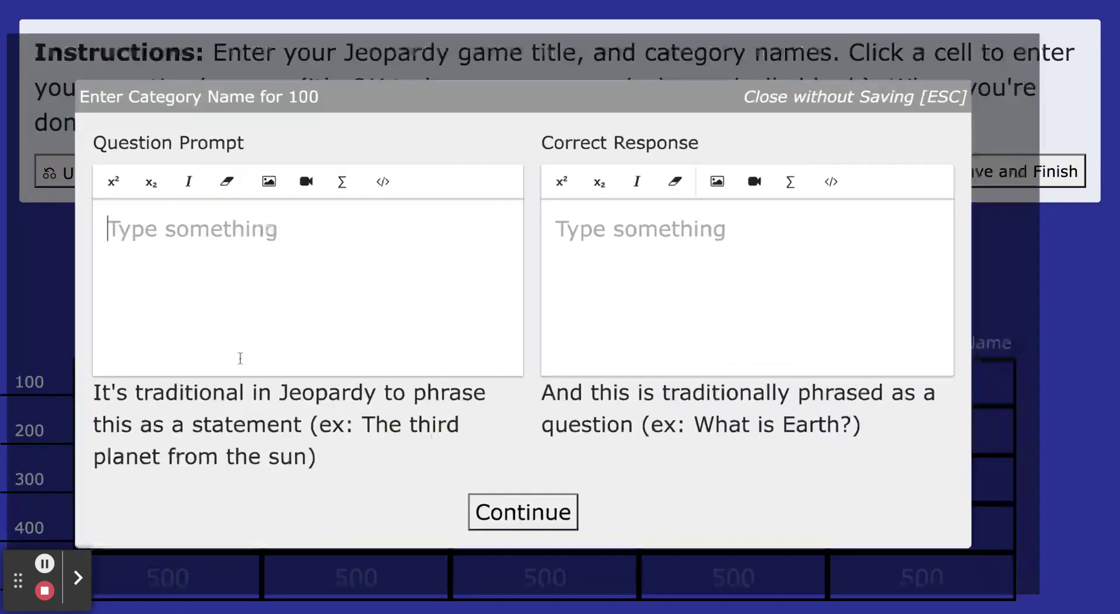
text(Hola)
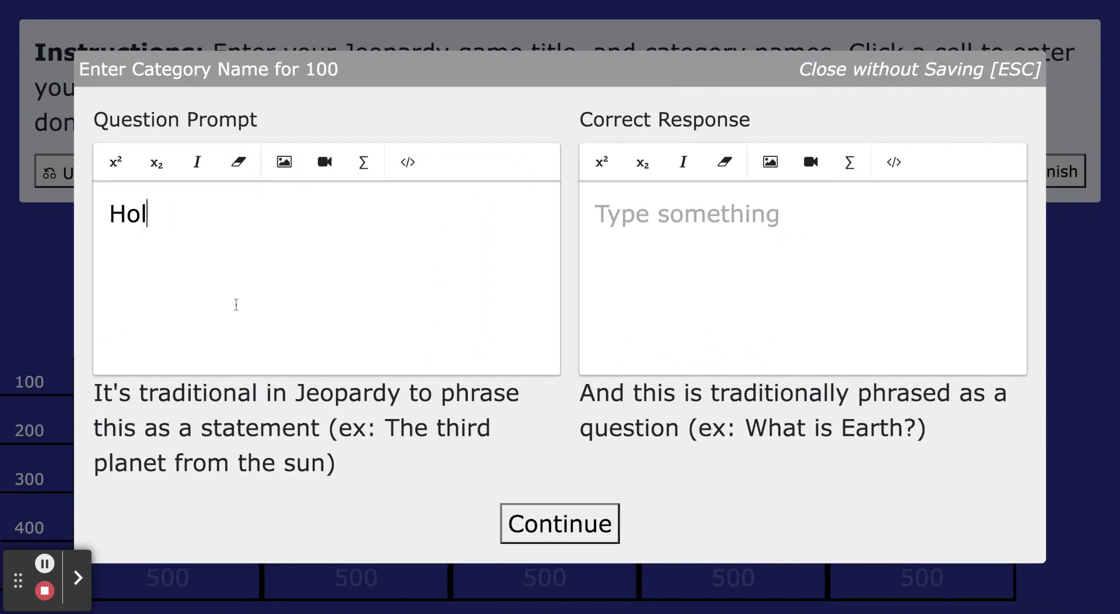
click(761, 300)
text(Hello!)
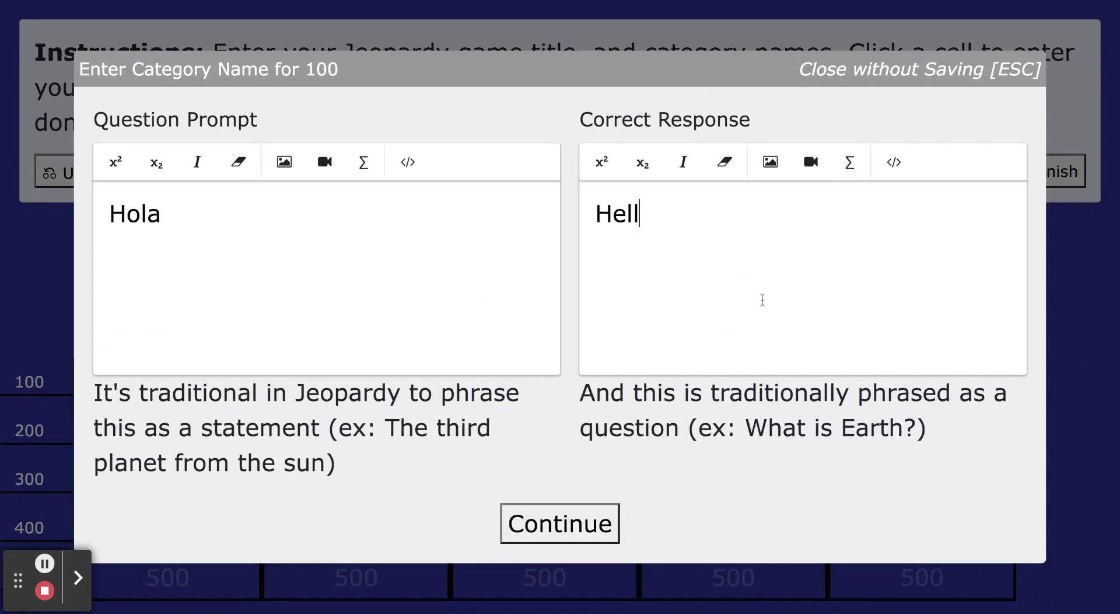
click(586, 523)
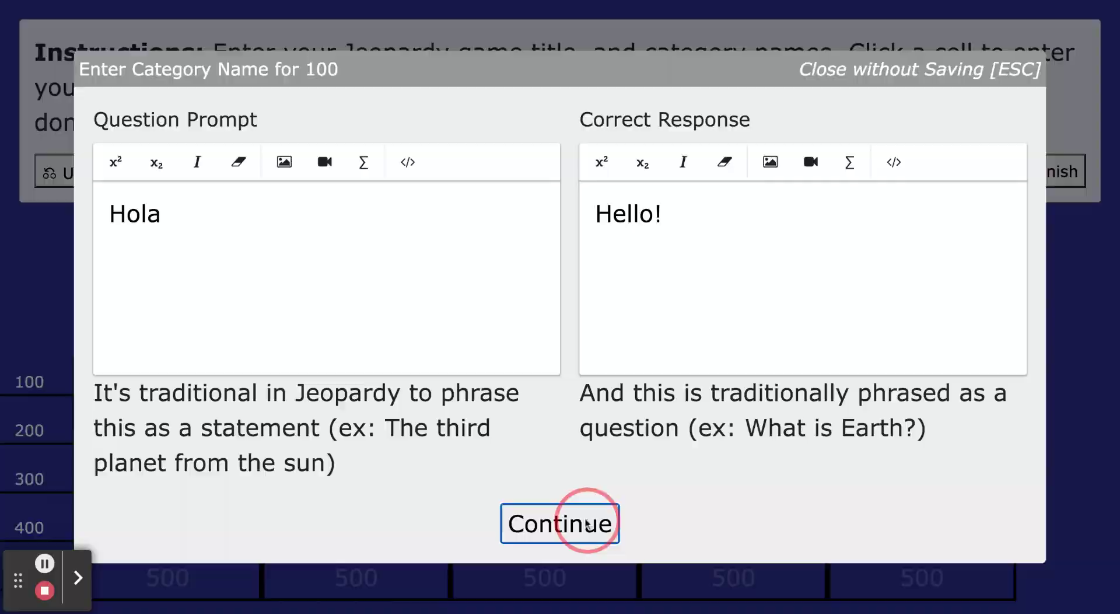
- Save the Greetings 200 clue 'Bye' with answer 'Adios'
click(207, 434)
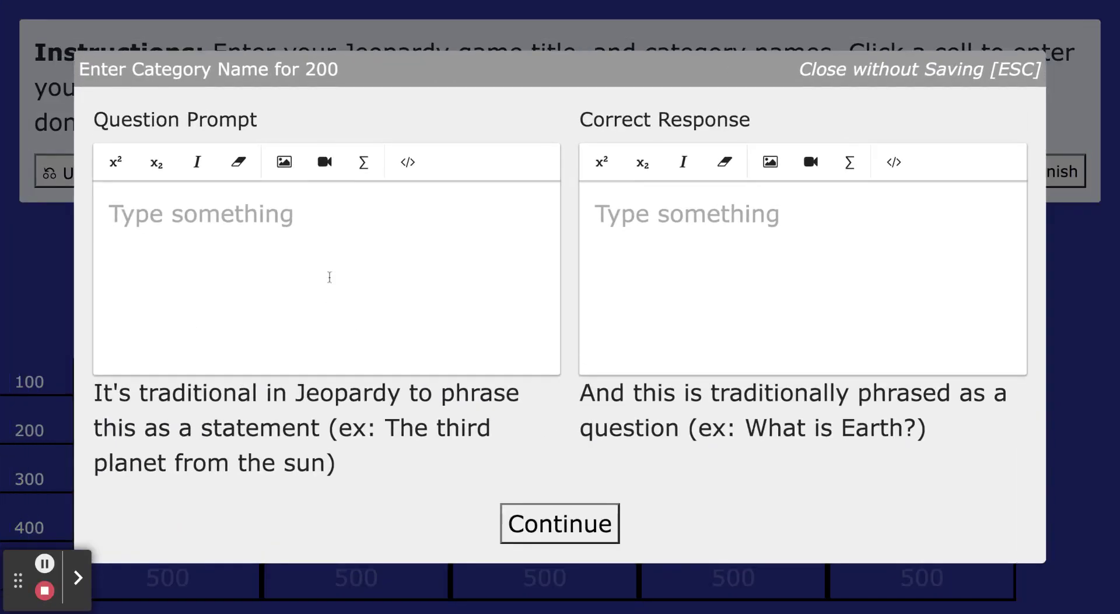
text(G)
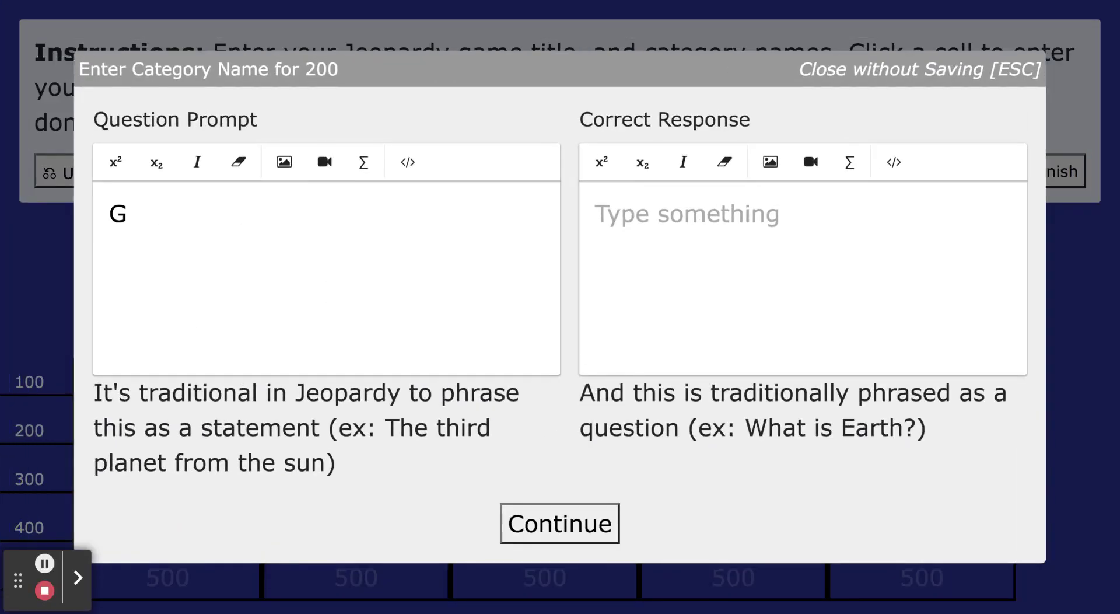
key(BackSpace)
text(bYE)
key(BackSpace)
key(BackSpace)
key(BackSpace)
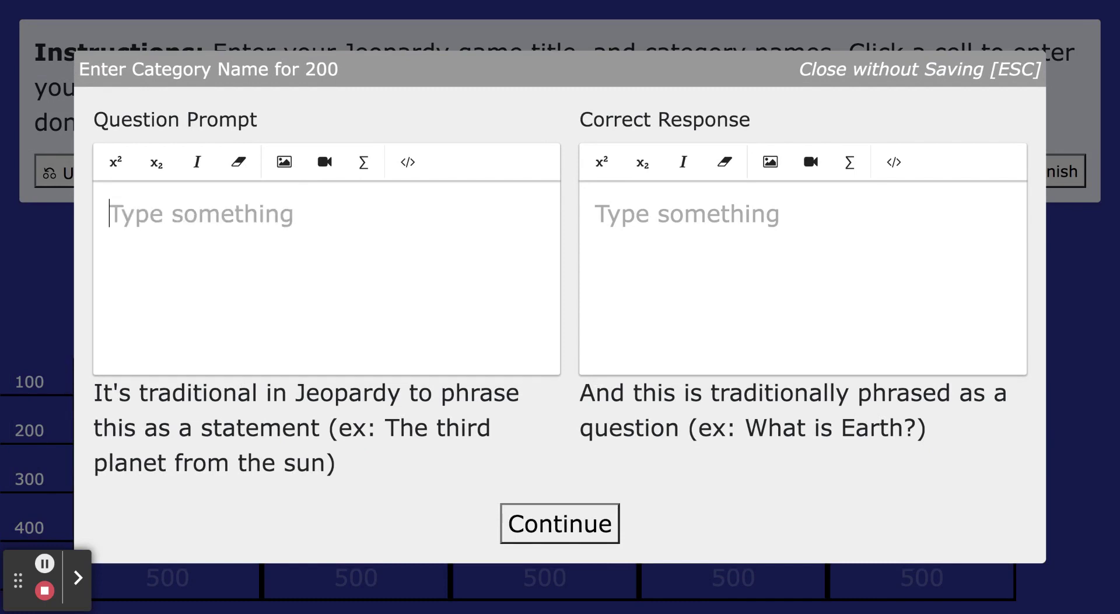
text(Bye)
click(692, 249)
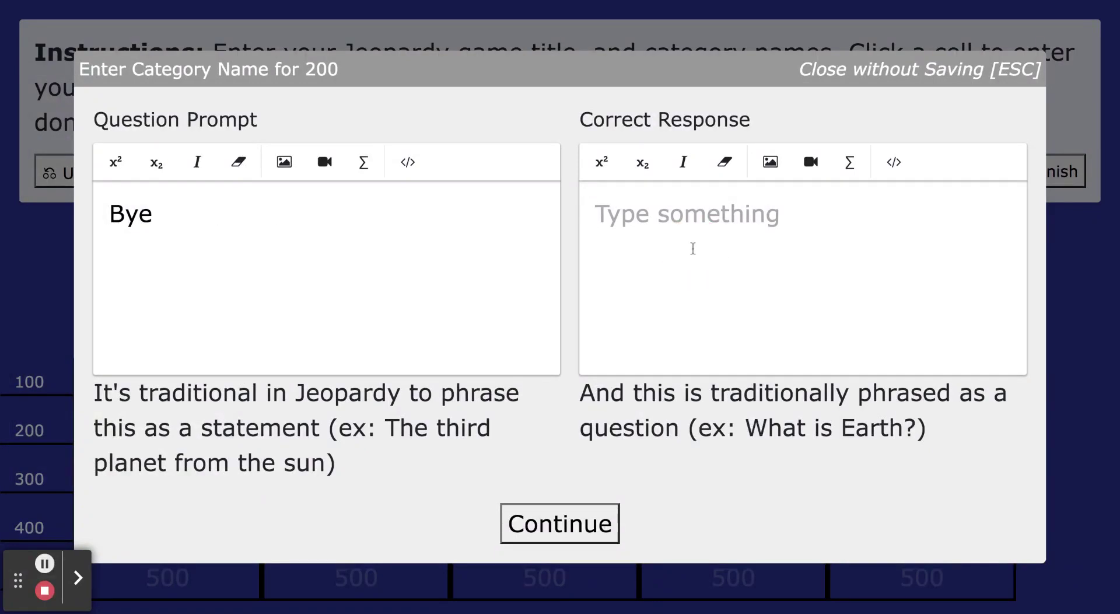
text(Adios)
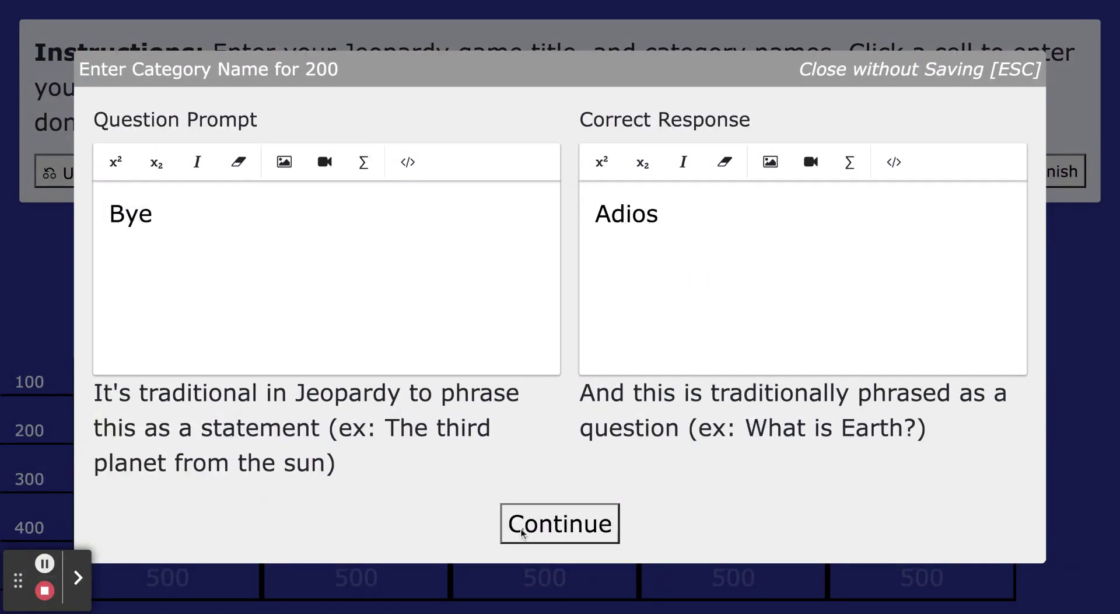
click(522, 533)
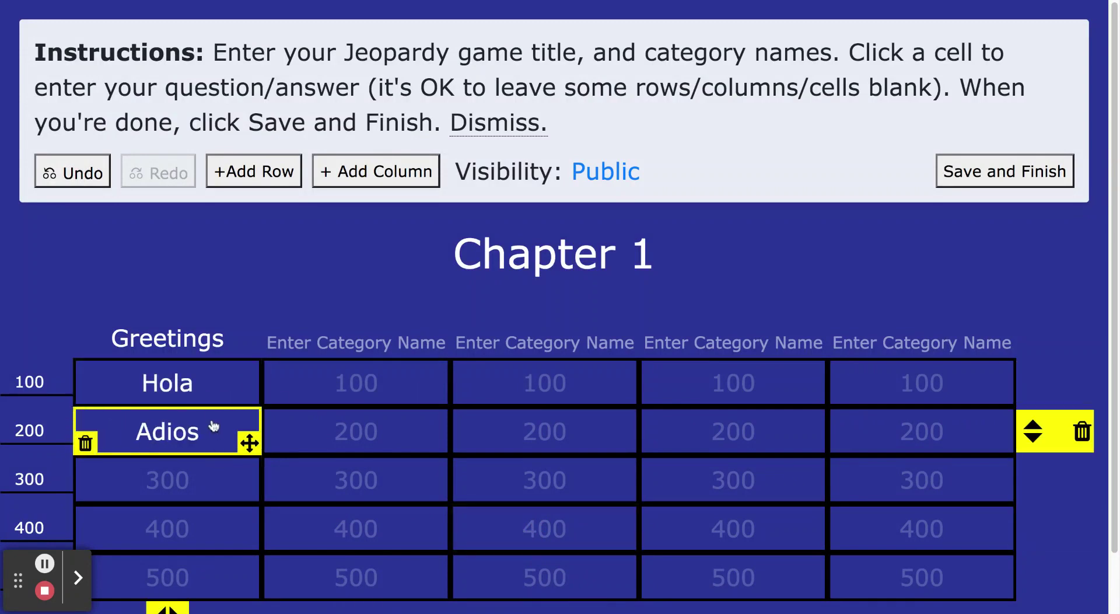
- Name the second category 'Colores' and save its 100 clue 'azul' with response 'blue'
scroll(213, 426, down, 1)
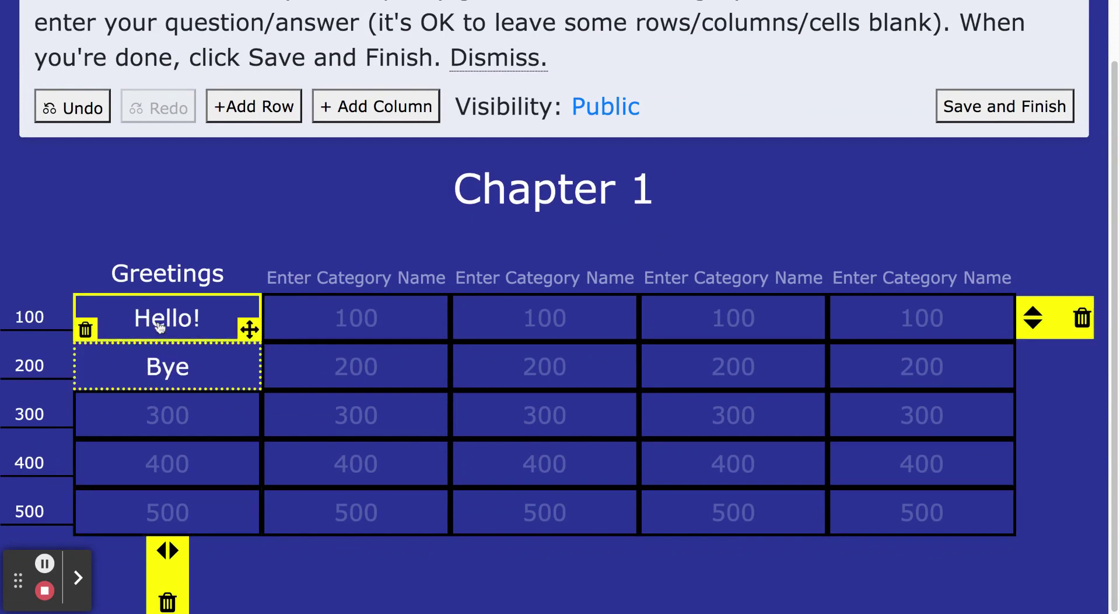
click(307, 267)
text(Col)
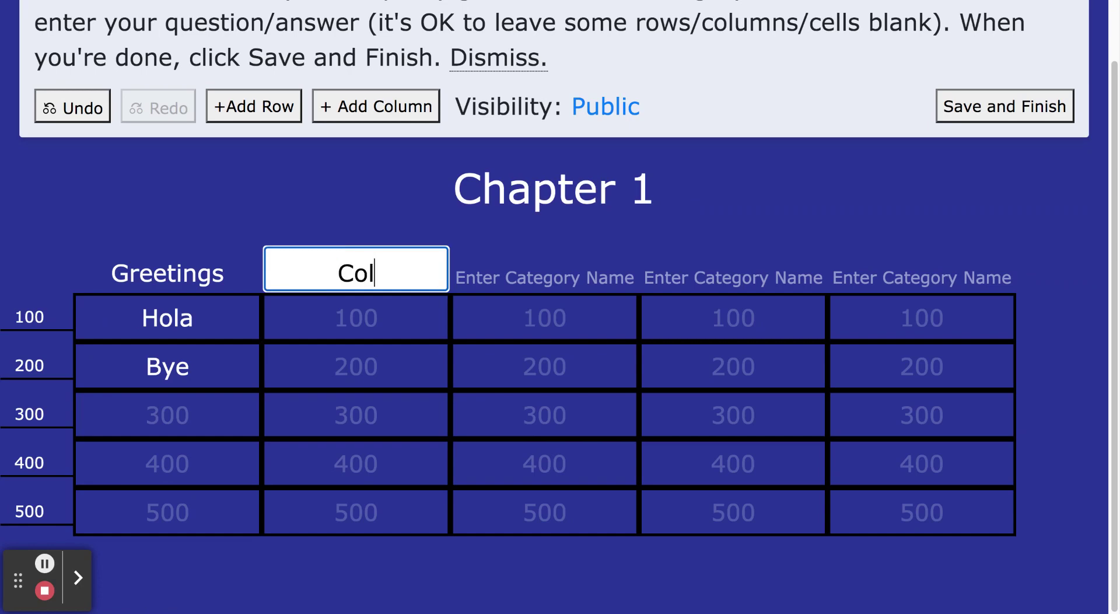
text(ores)
click(340, 321)
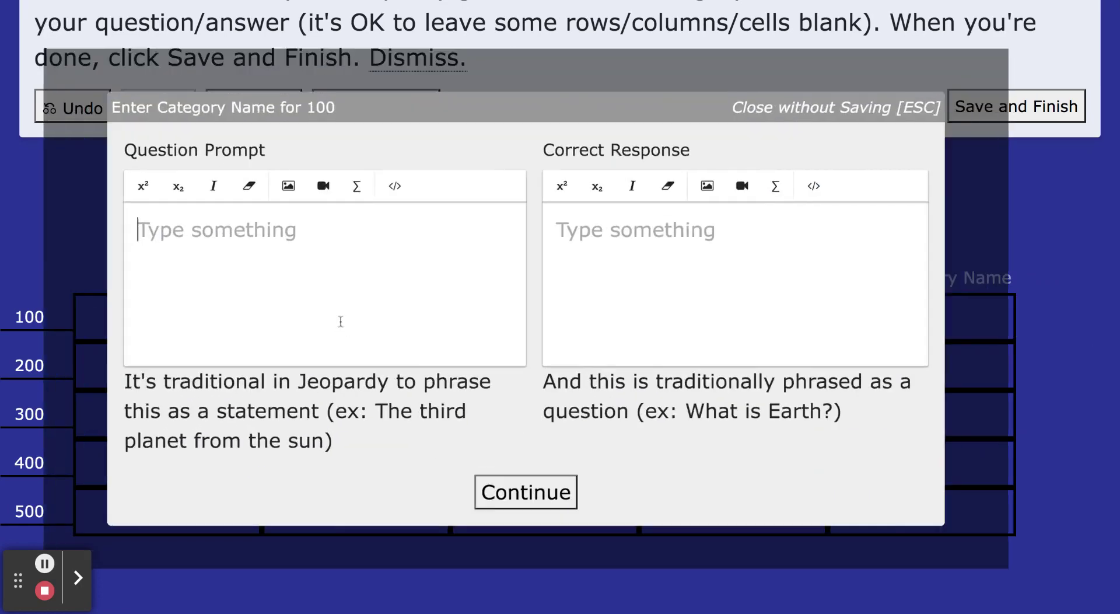
text(azul)
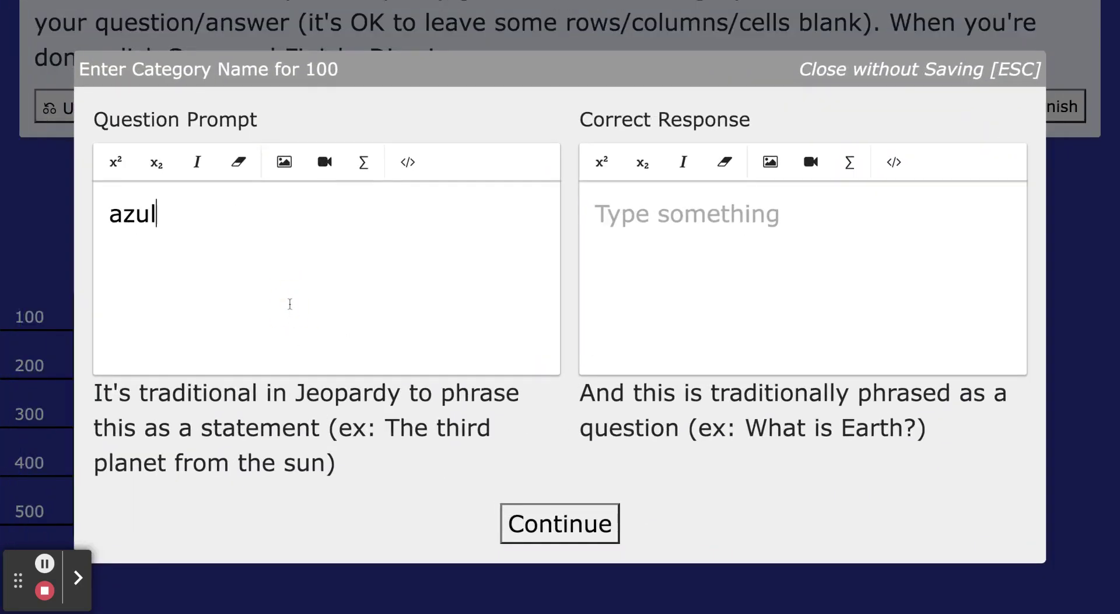
click(737, 214)
text(blue)
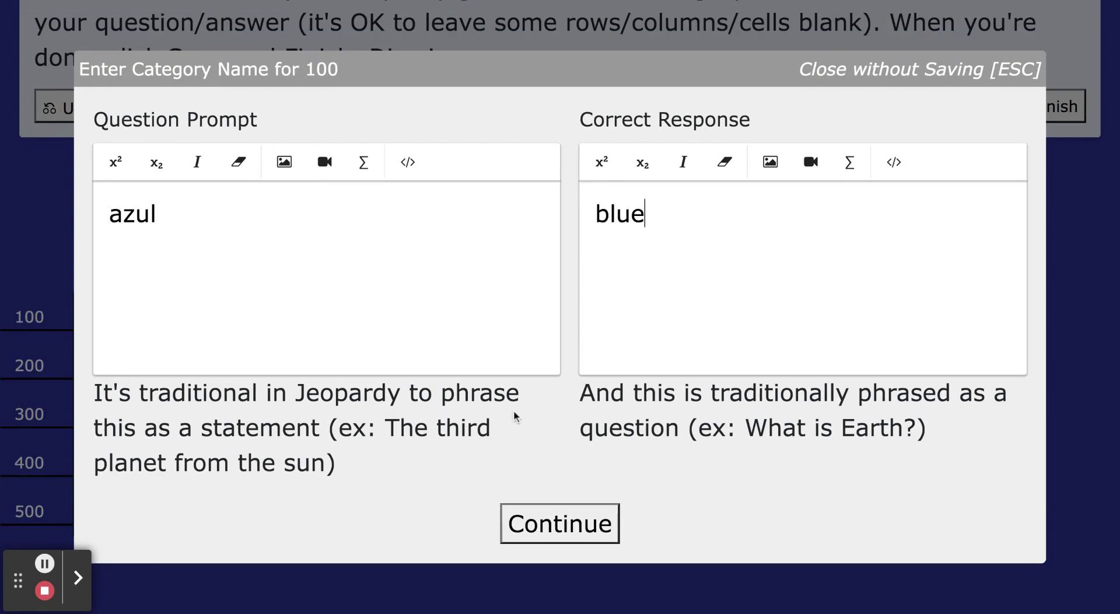
click(538, 525)
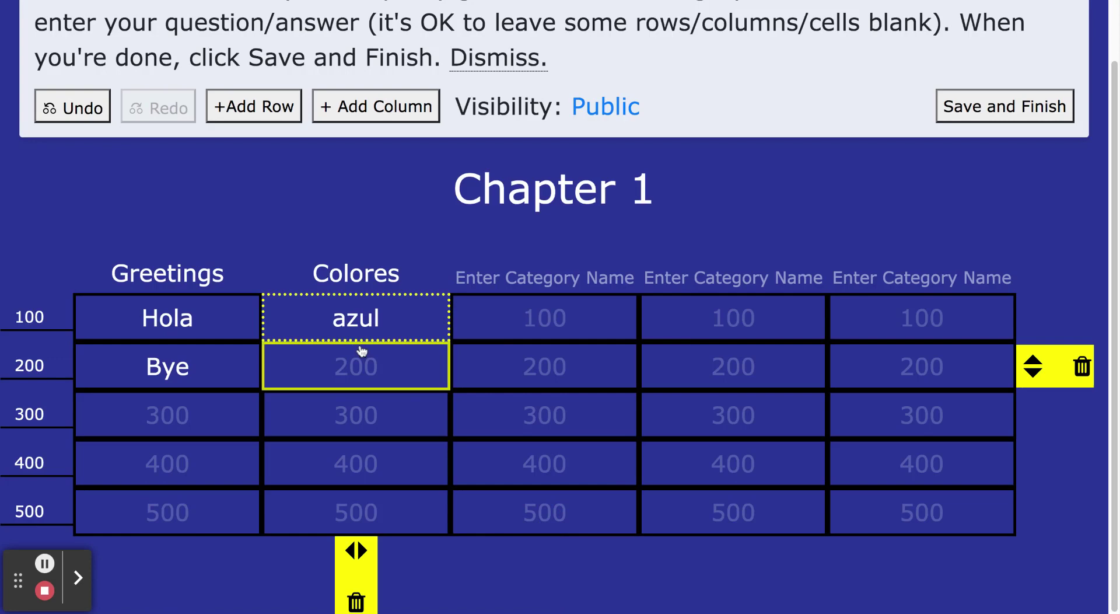
- Leave the Colores 200 clue empty, then save and finish the game
click(358, 368)
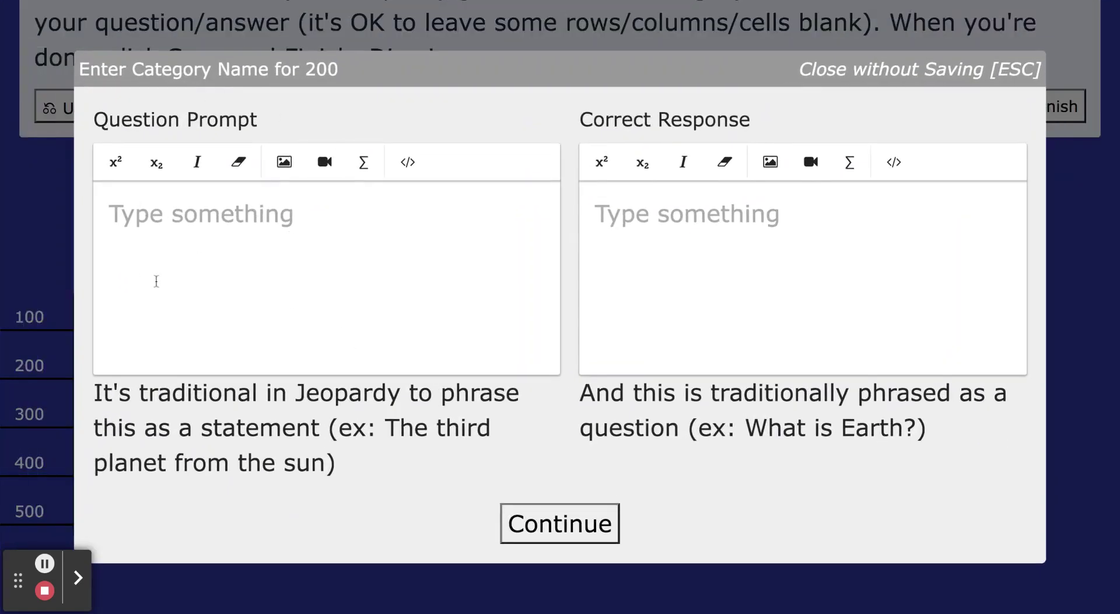
click(532, 528)
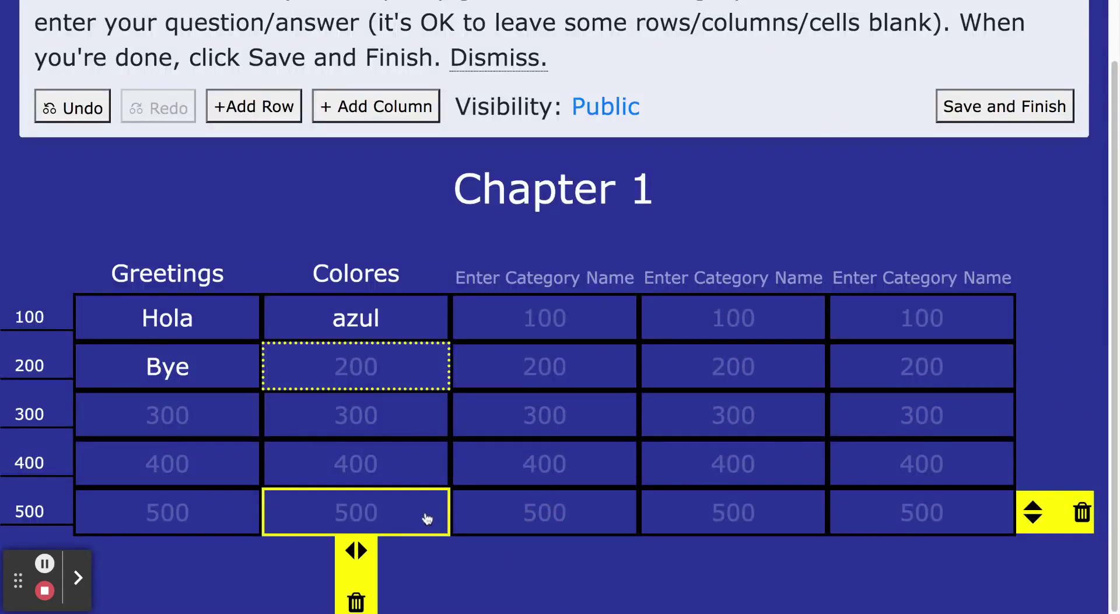
click(1020, 109)
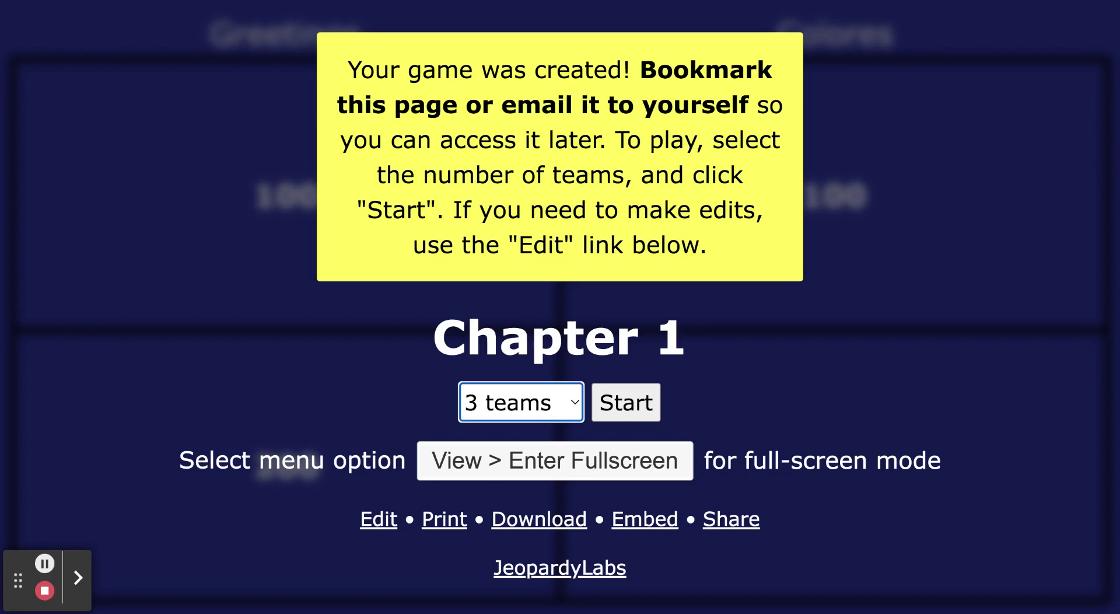
- Choose the number of teams and start the Chapter 1 game board
click(550, 401)
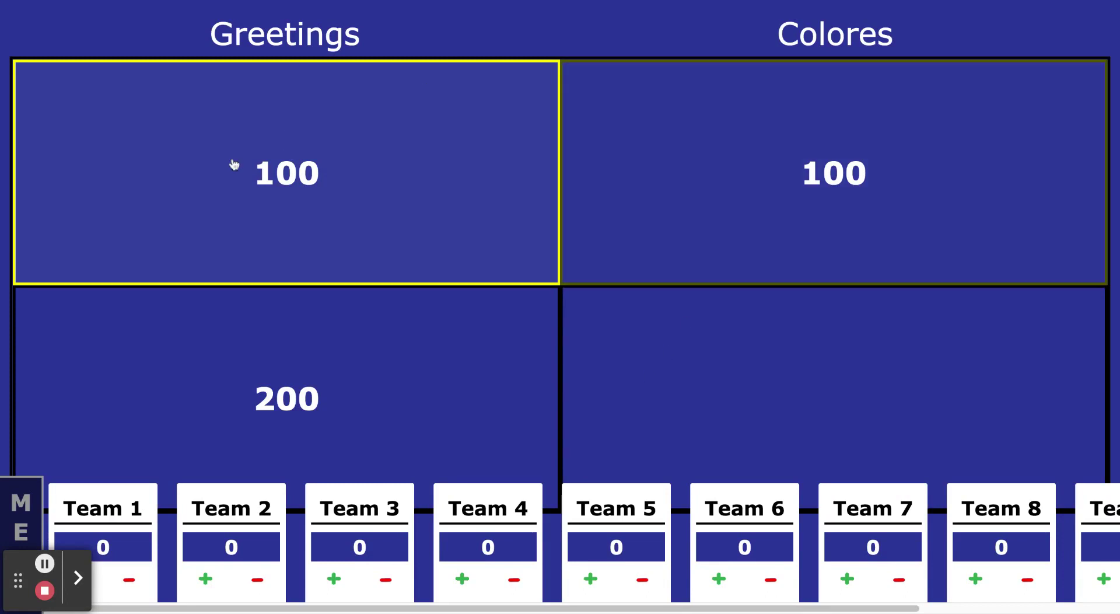
- Play Greetings 100, reveal 'Hello!', award 100 to Teams 2–5 and deduct 100 from Team 6
click(279, 184)
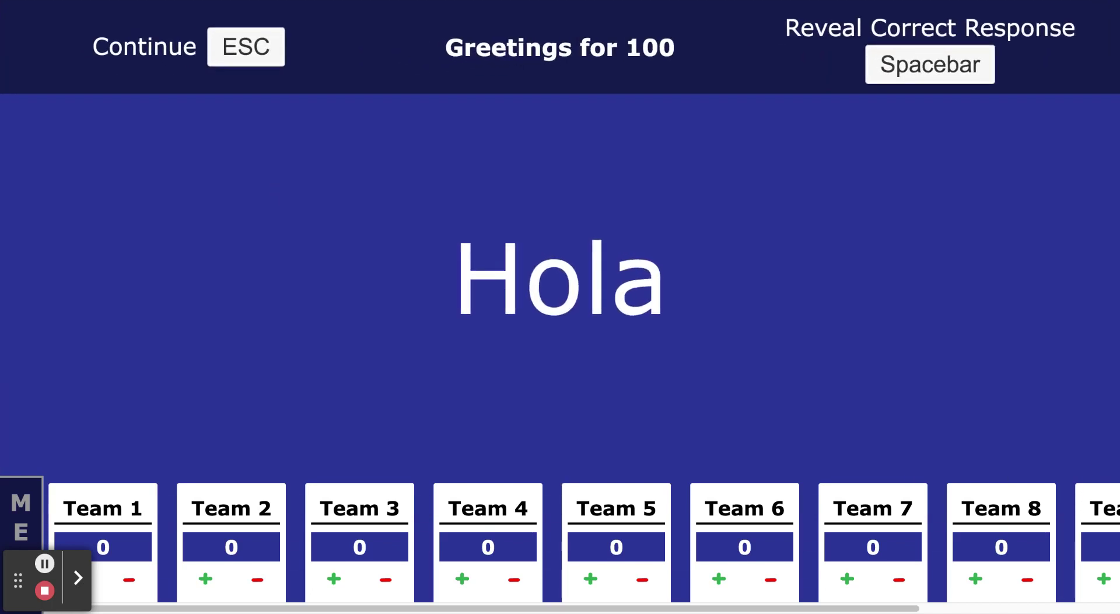
click(915, 68)
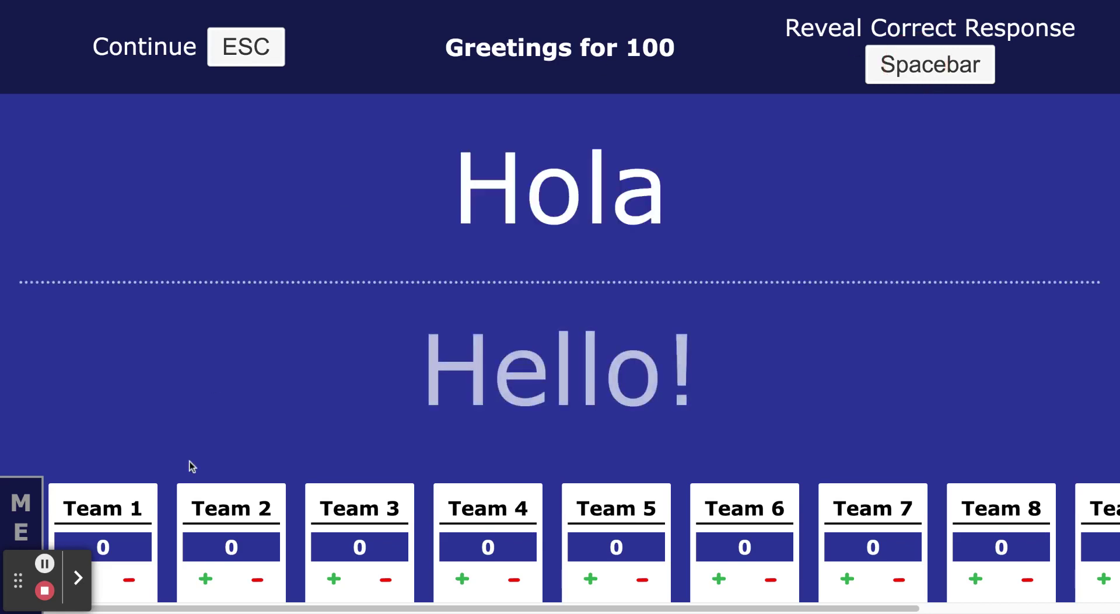
click(205, 579)
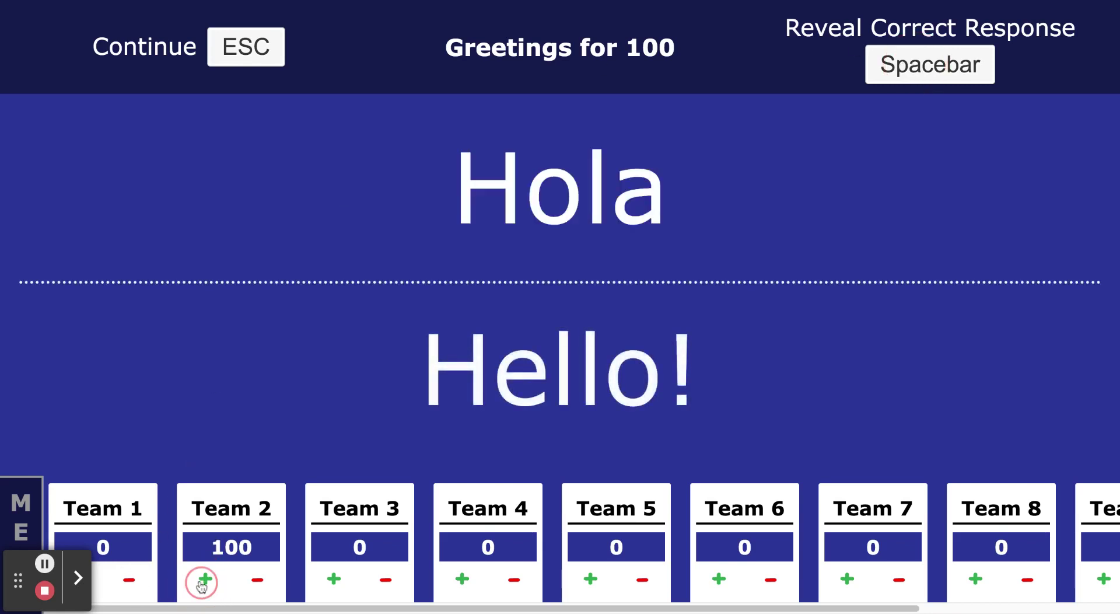
click(334, 578)
click(462, 578)
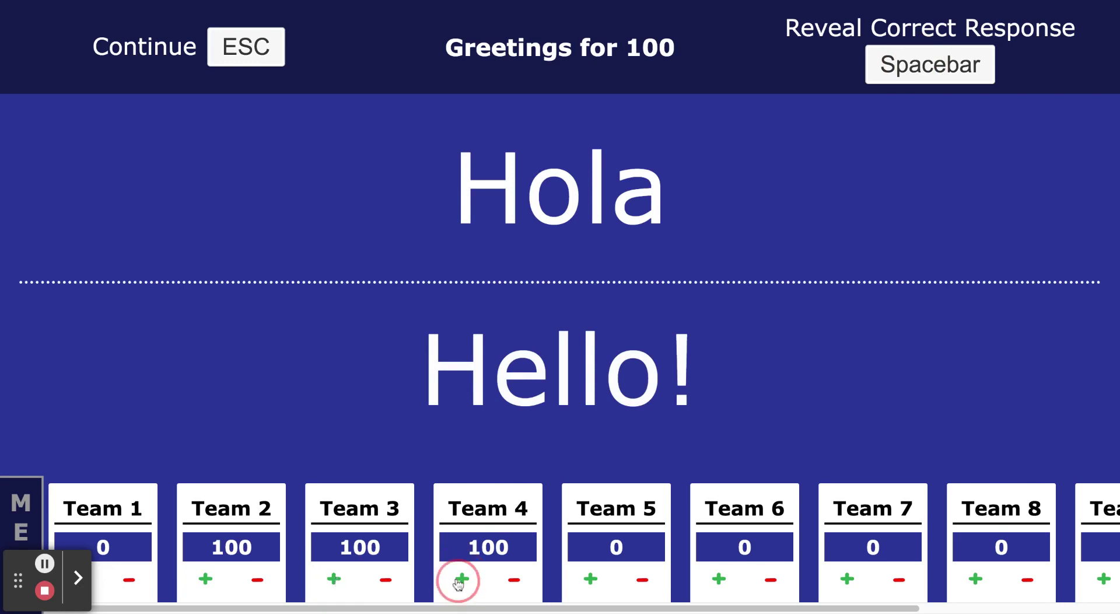
click(591, 579)
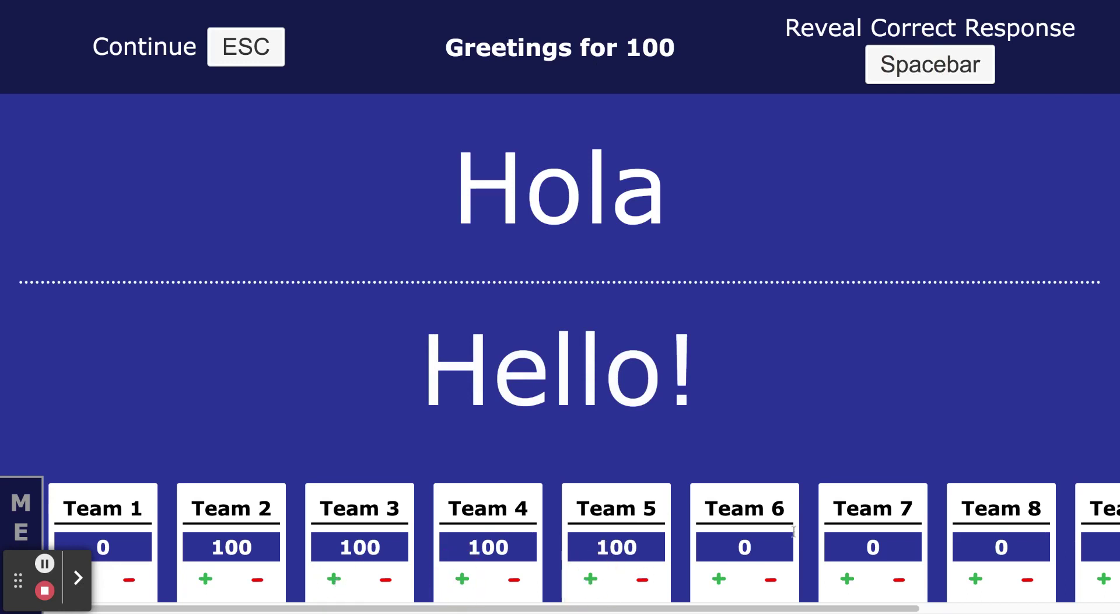
click(774, 580)
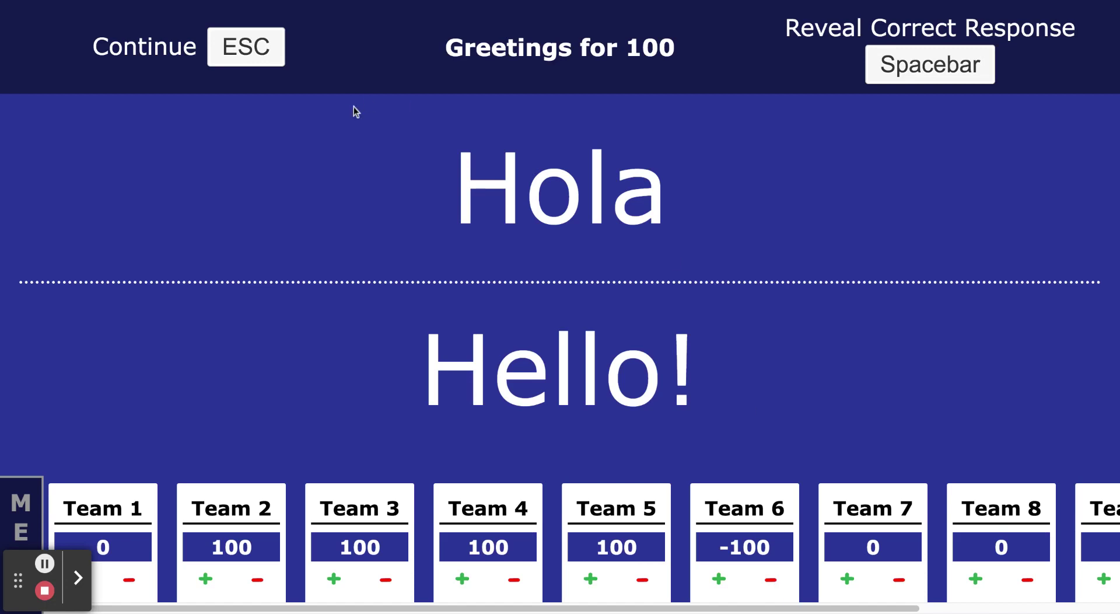
- Play the Colores 100 clue, revealing 'blue', and return to the board
click(259, 59)
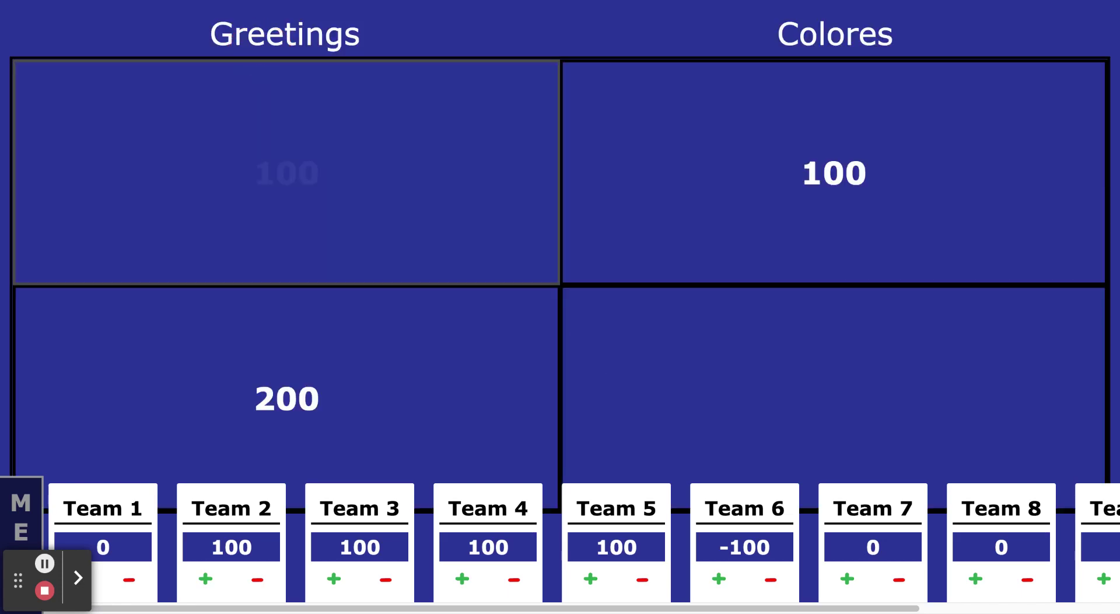
click(733, 133)
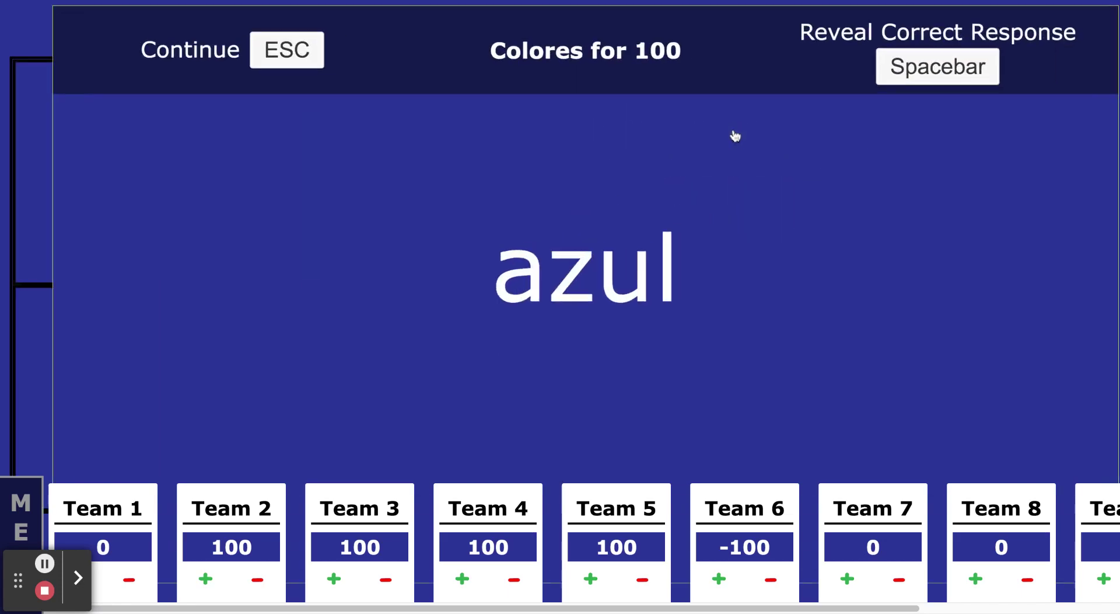
click(946, 76)
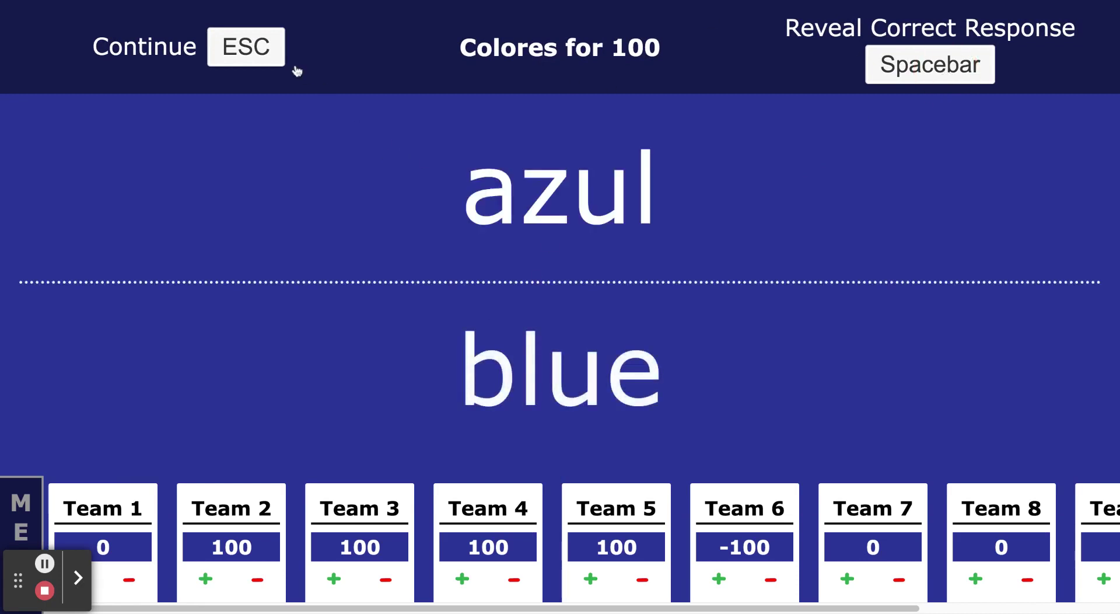
click(264, 47)
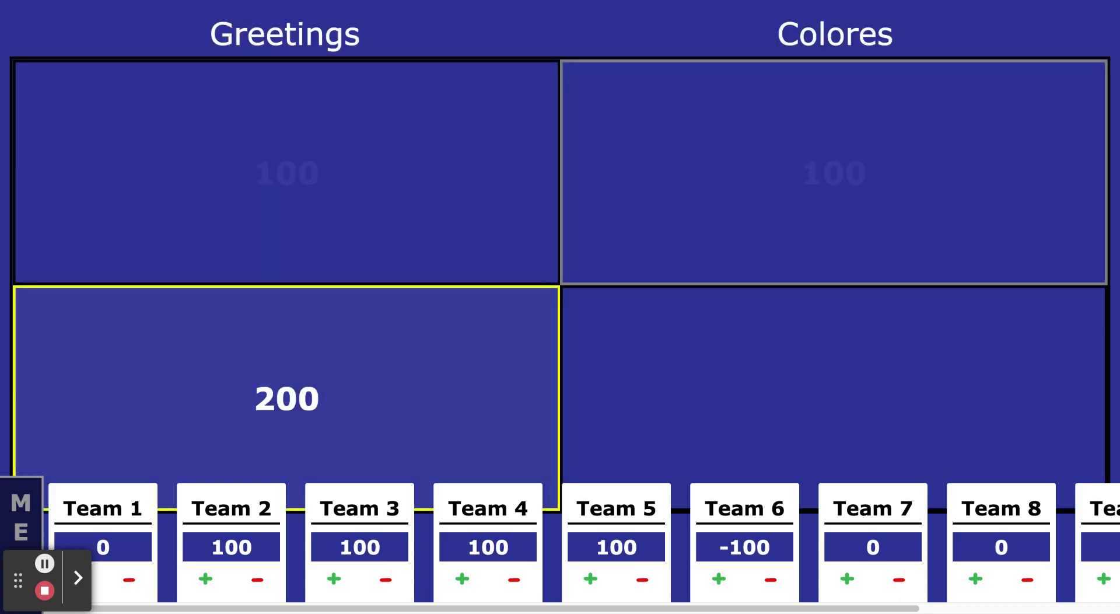
- Play the Greetings 200 clue, revealing 'Adios', and return to the board
click(295, 402)
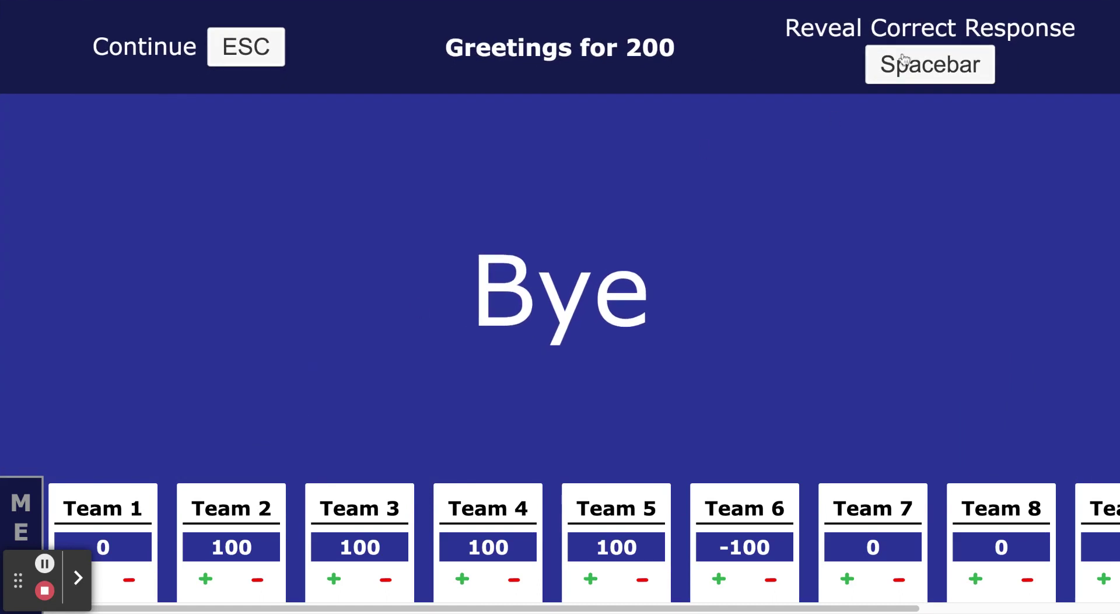
click(901, 60)
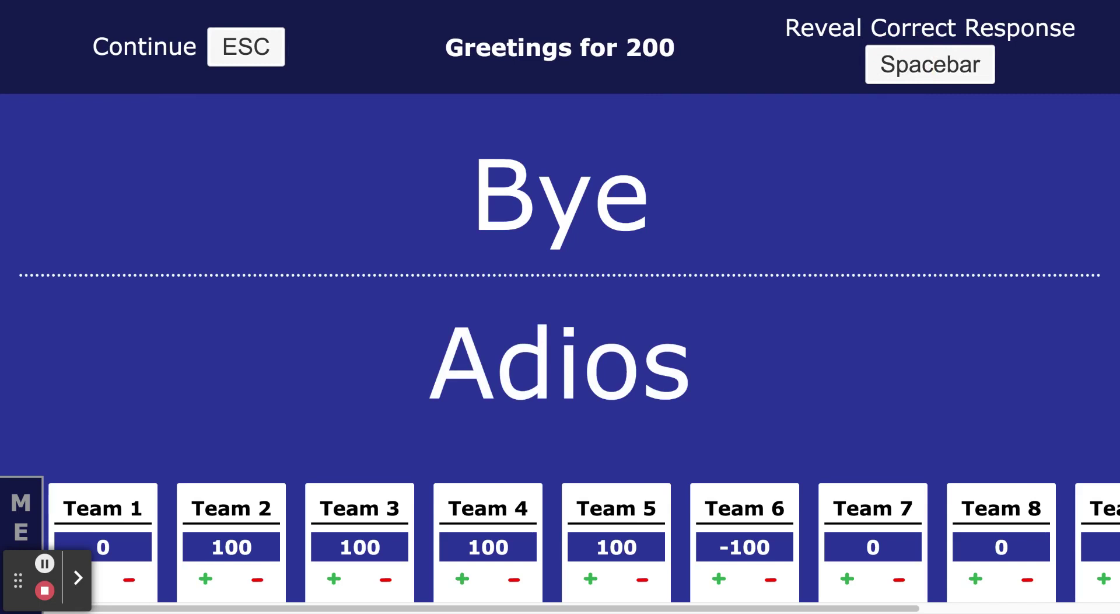
click(272, 60)
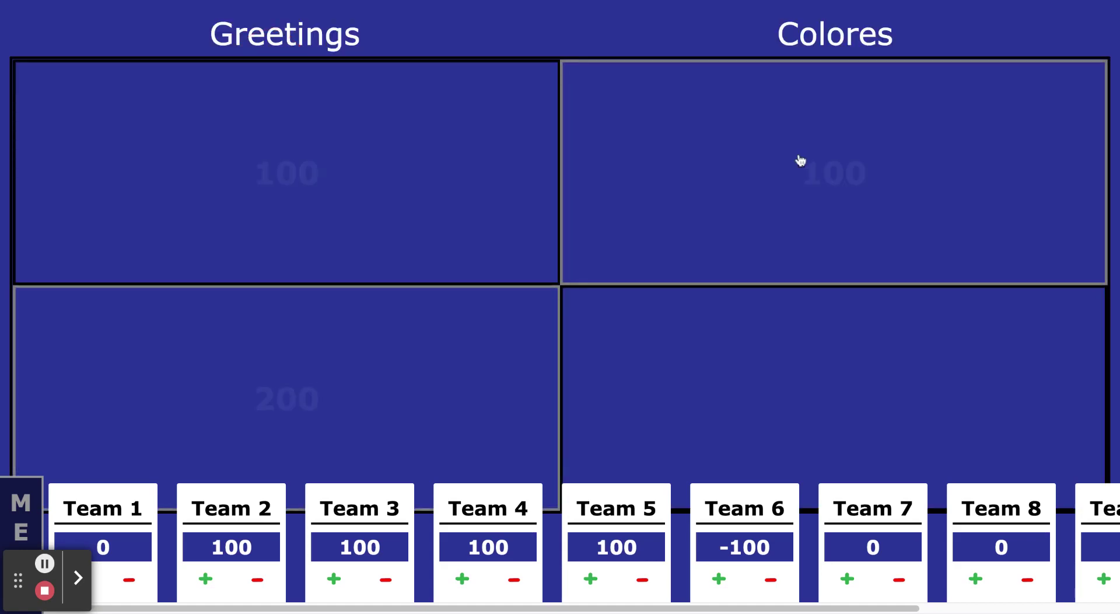